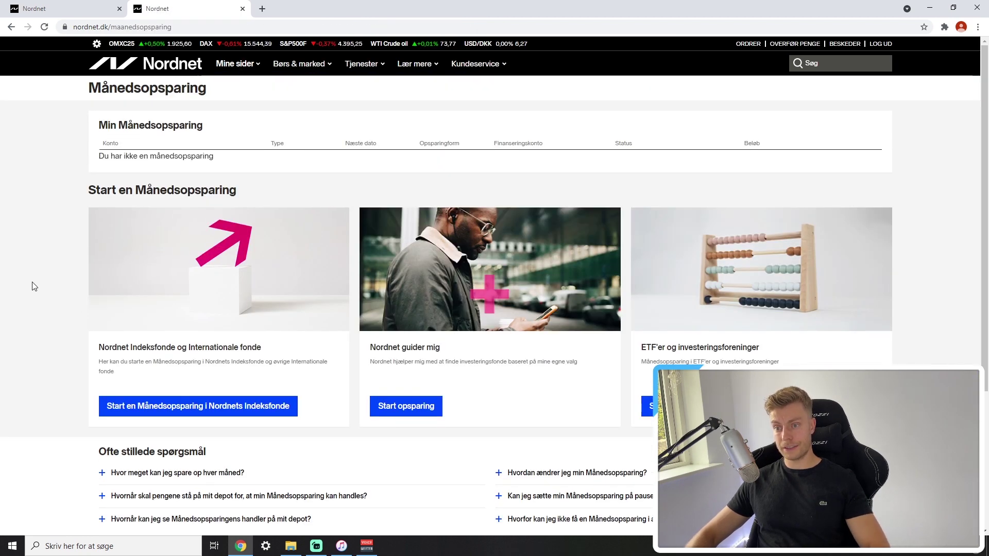
- Start a monthly savings plan with the "Nordnet guider mig" option and proceed past the guide's introduction
{"action": "scroll", "coordinate": [32, 283], "scroll_direction": "down", "scroll_amount": 1}
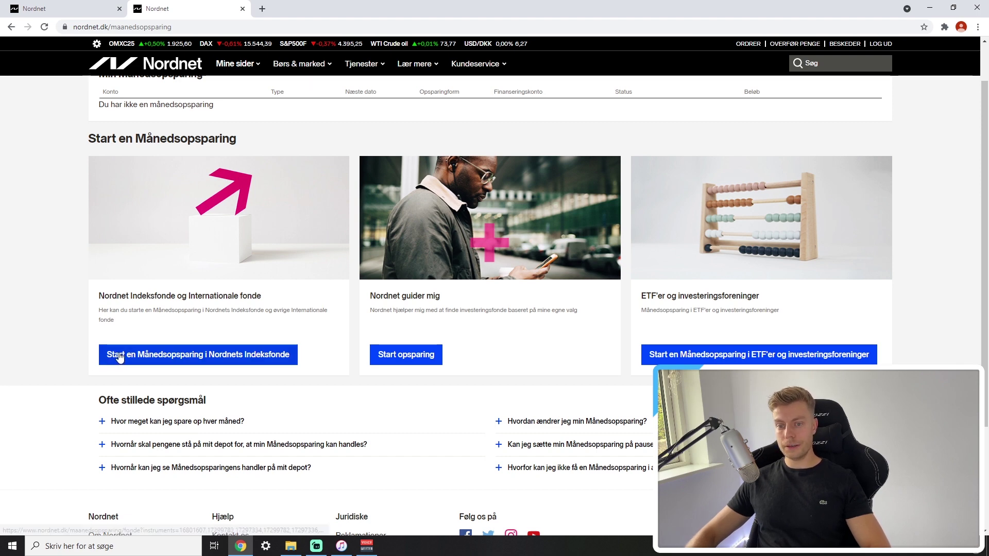
{"action": "scroll", "coordinate": [118, 358], "scroll_direction": "up", "scroll_amount": 1}
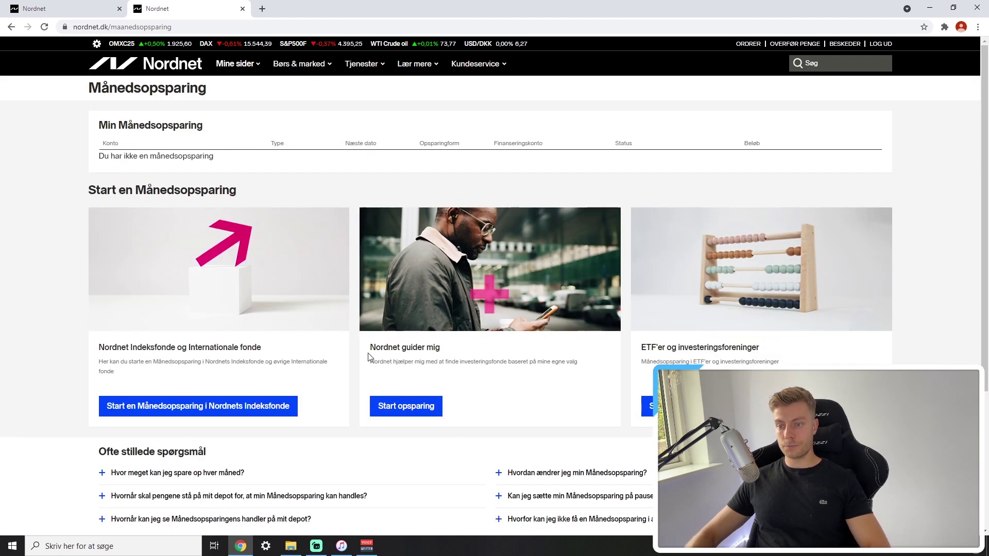
{"action": "left_click", "coordinate": [403, 408]}
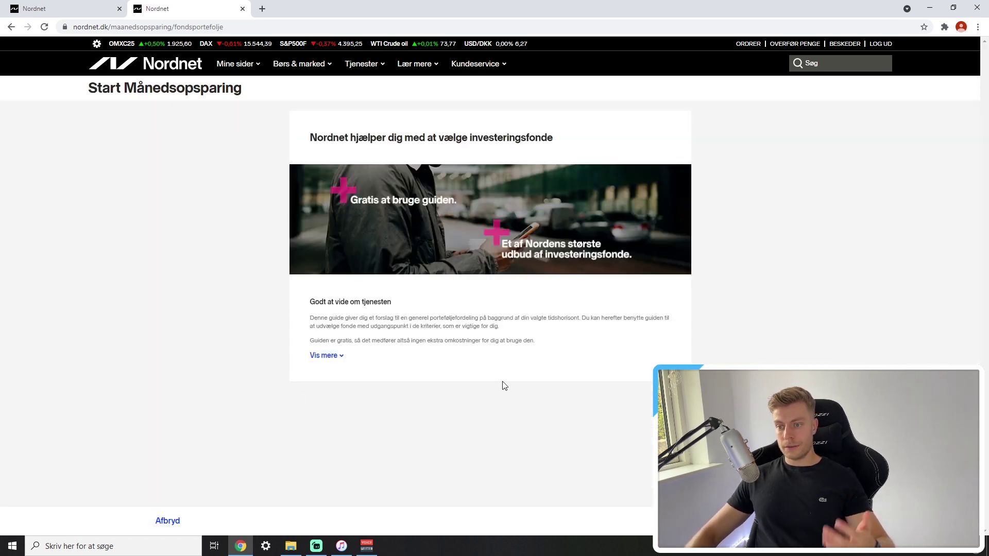
{"action": "left_click", "coordinate": [804, 520]}
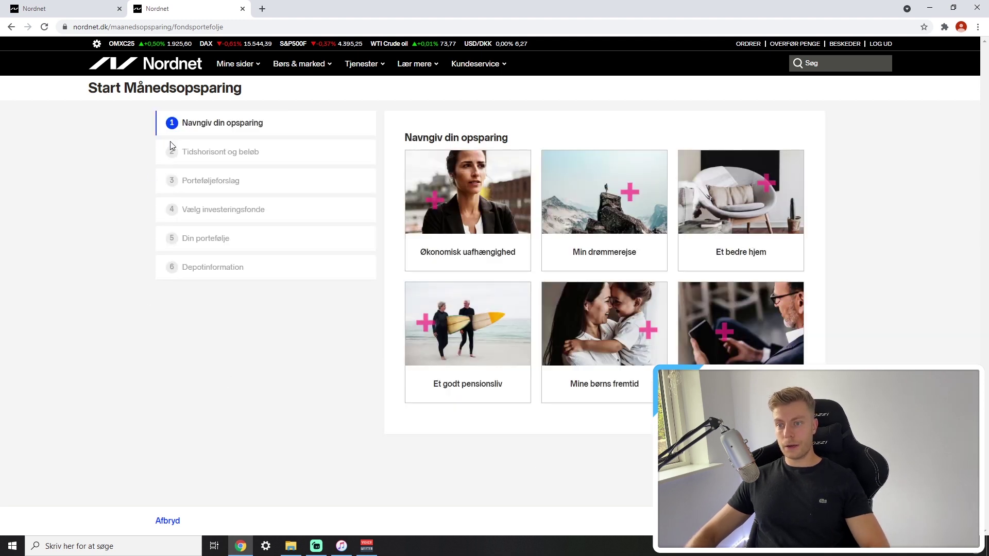
- Name the savings plan "Økonomisk uafhængighed" and continue to the time horizon
{"action": "left_click", "coordinate": [435, 260]}
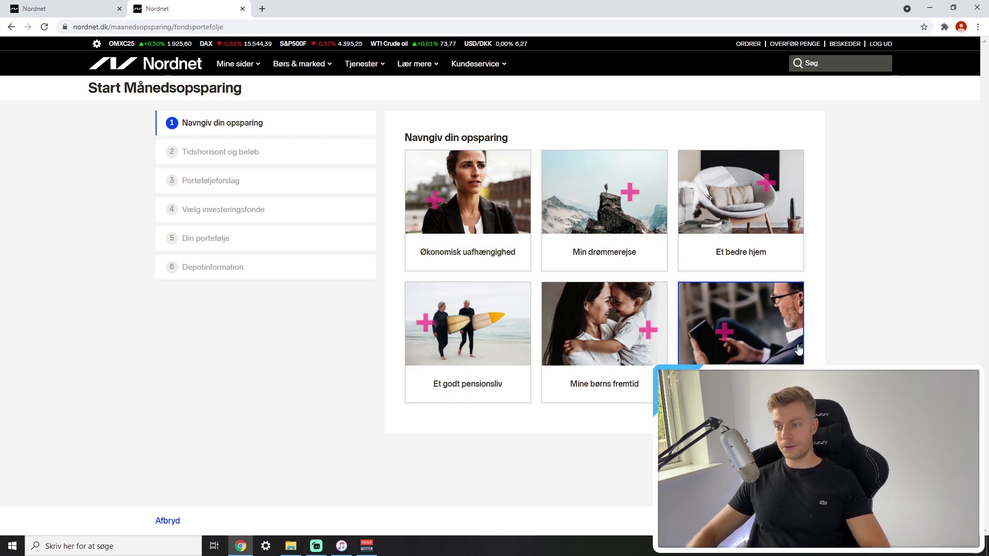
{"action": "left_click", "coordinate": [454, 244]}
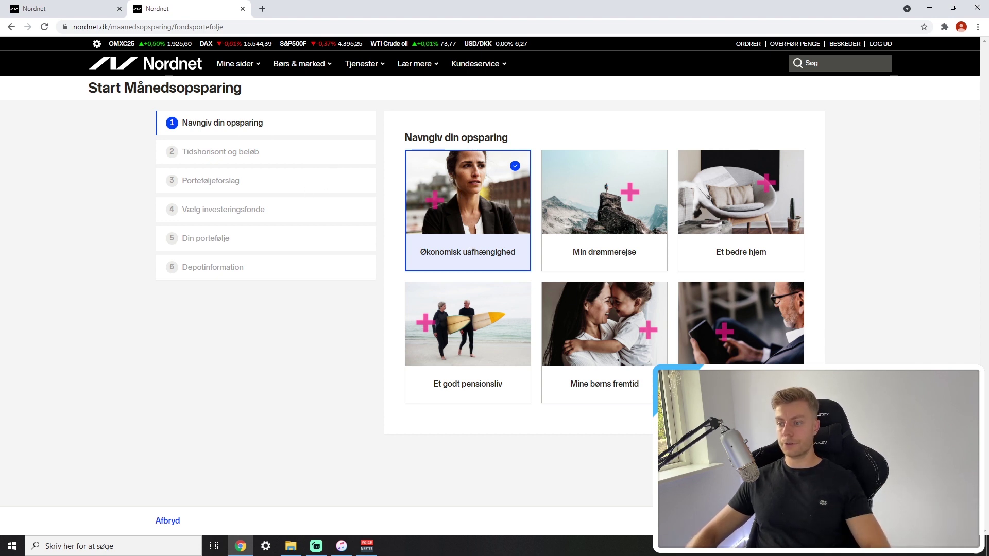
{"action": "left_click", "coordinate": [447, 400]}
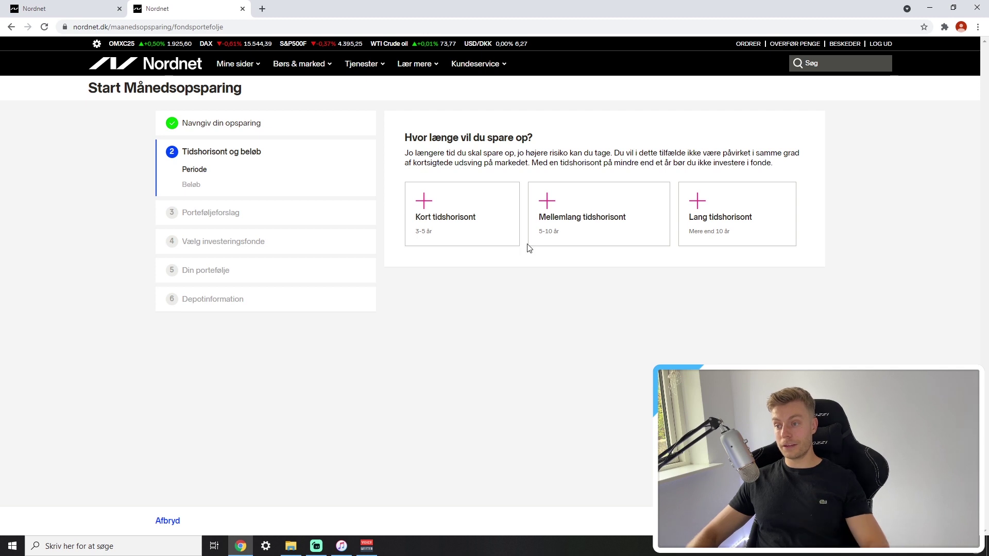
- Choose the long time horizon (Lang tidshorisont), set the monthly savings to 2500 DKK, and continue to the portfolio proposal
{"action": "left_click", "coordinate": [699, 219]}
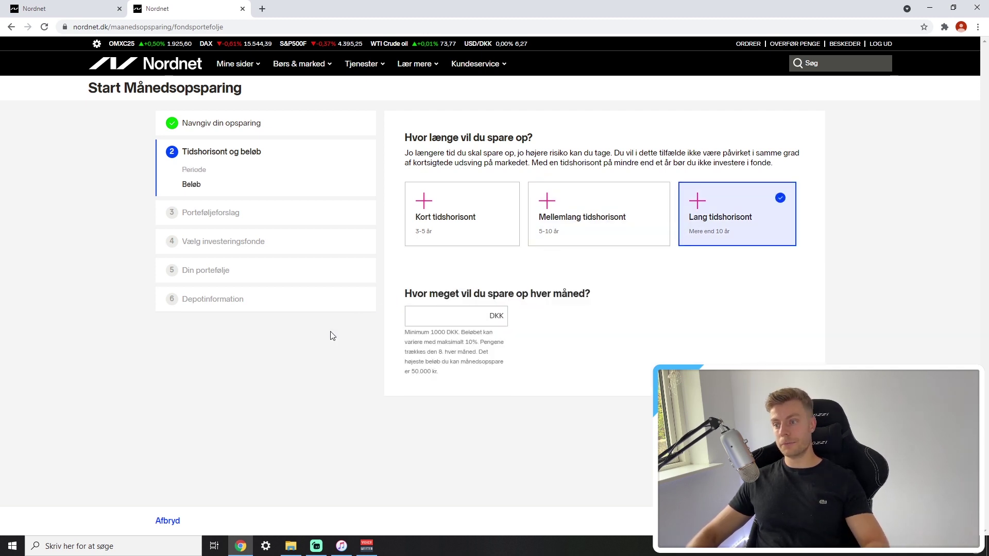
{"action": "left_click", "coordinate": [451, 320]}
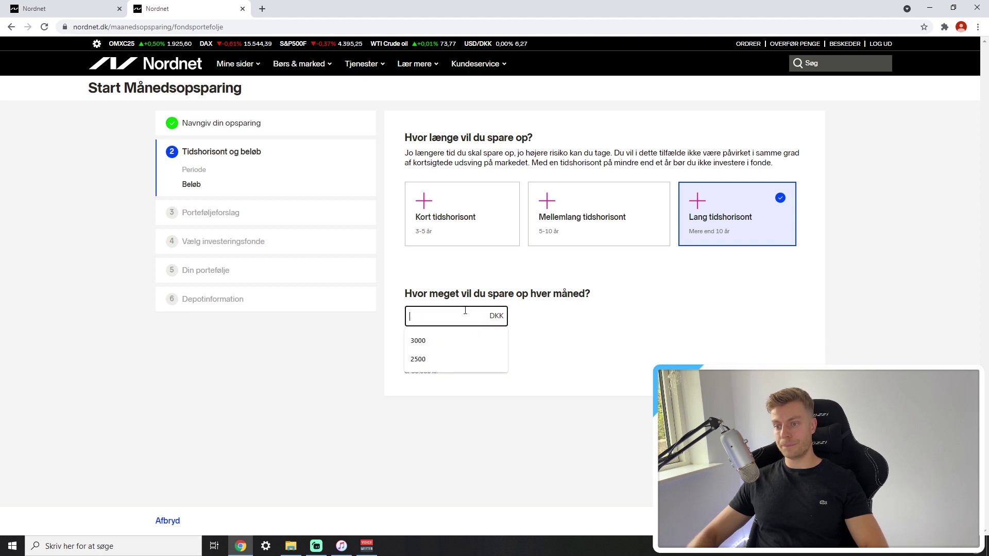
{"action": "type", "text": "2500"}
{"action": "left_click", "coordinate": [350, 423]}
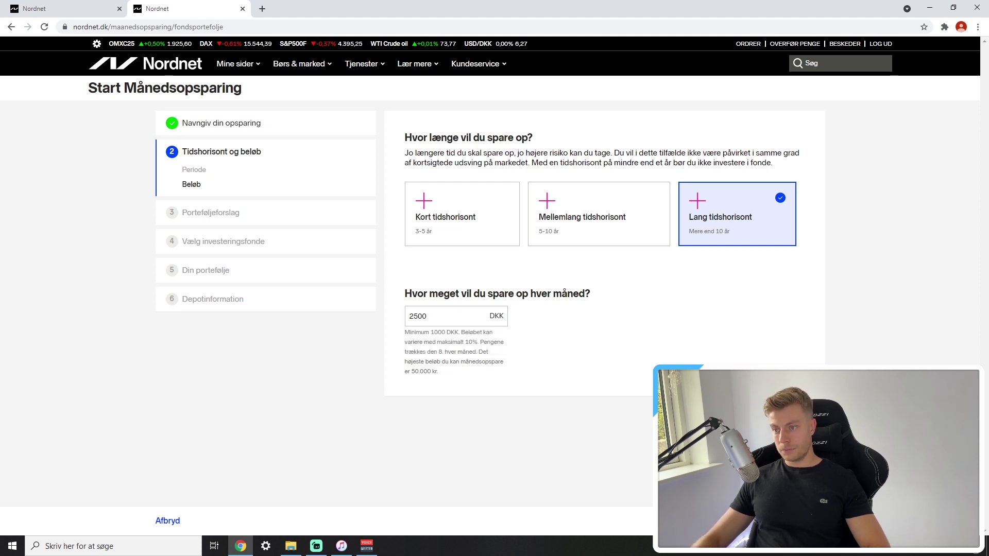
{"action": "left_click", "coordinate": [794, 520]}
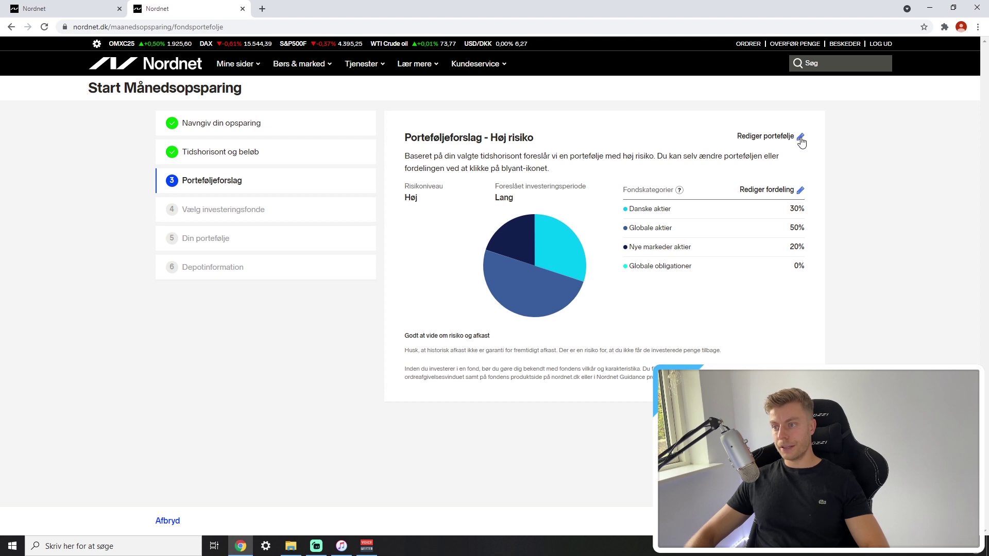
- Edit the portfolio distribution to 0% Danske aktier, 30% Globale aktier and 70% Nye markeder aktier, and return to the proposal
{"action": "left_click", "coordinate": [800, 191]}
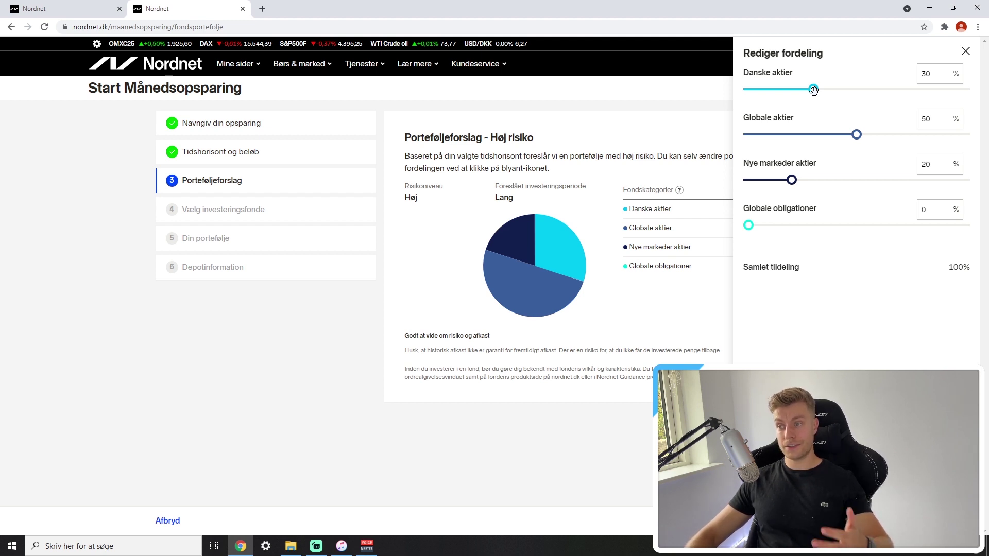
{"action": "left_click_drag", "start_coordinate": [813, 91], "coordinate": [707, 101]}
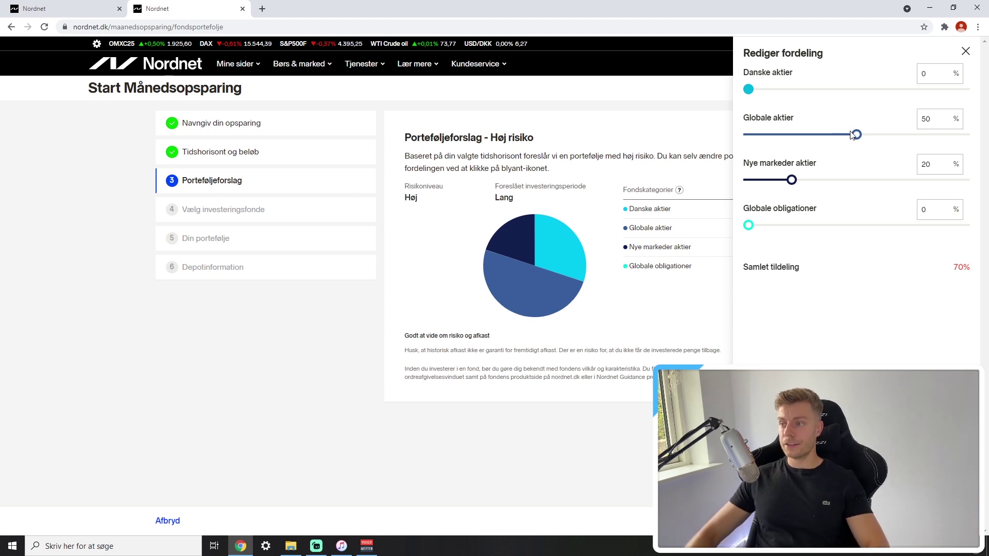
{"action": "left_click_drag", "start_coordinate": [856, 134], "coordinate": [814, 134]}
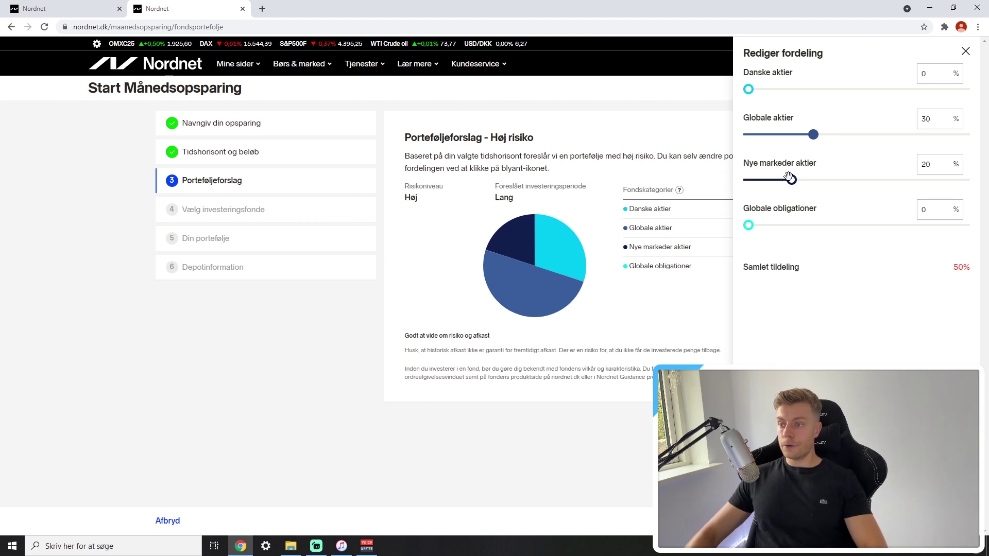
{"action": "left_click_drag", "start_coordinate": [791, 180], "coordinate": [900, 181]}
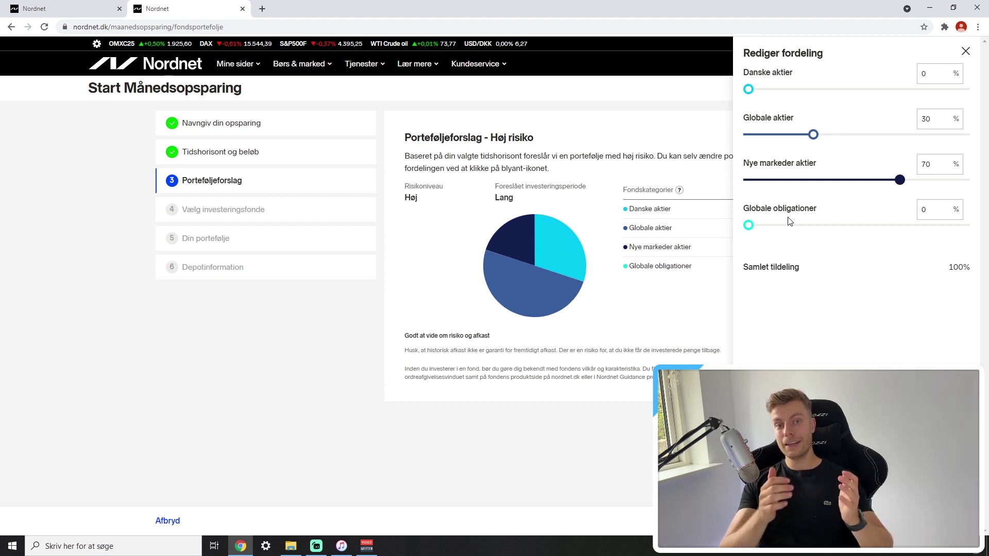
{"action": "left_click", "coordinate": [540, 242]}
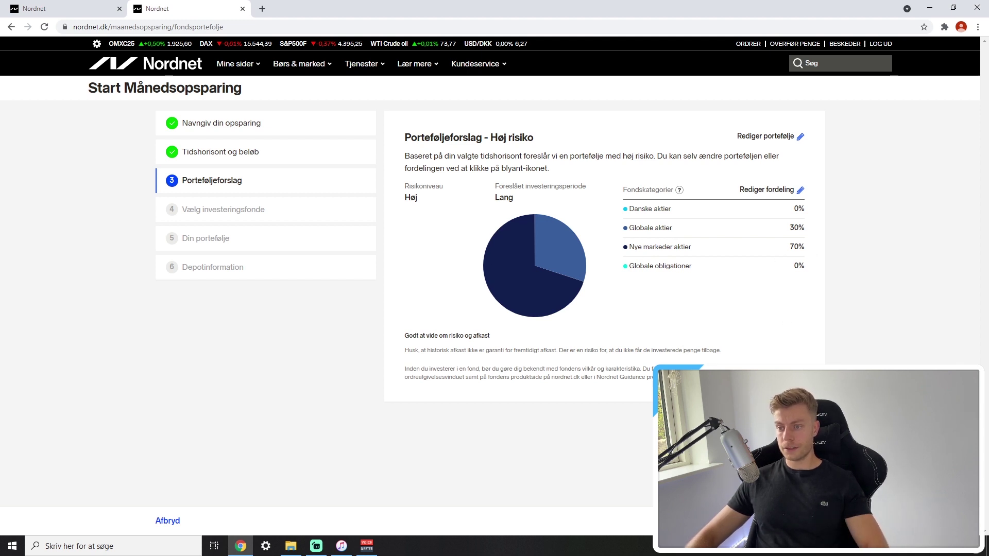
- Check the adjusted portfolio proposal and its pie chart, and proceed to choosing investment funds
{"action": "double_click", "coordinate": [518, 199]}
{"action": "left_click", "coordinate": [454, 219]}
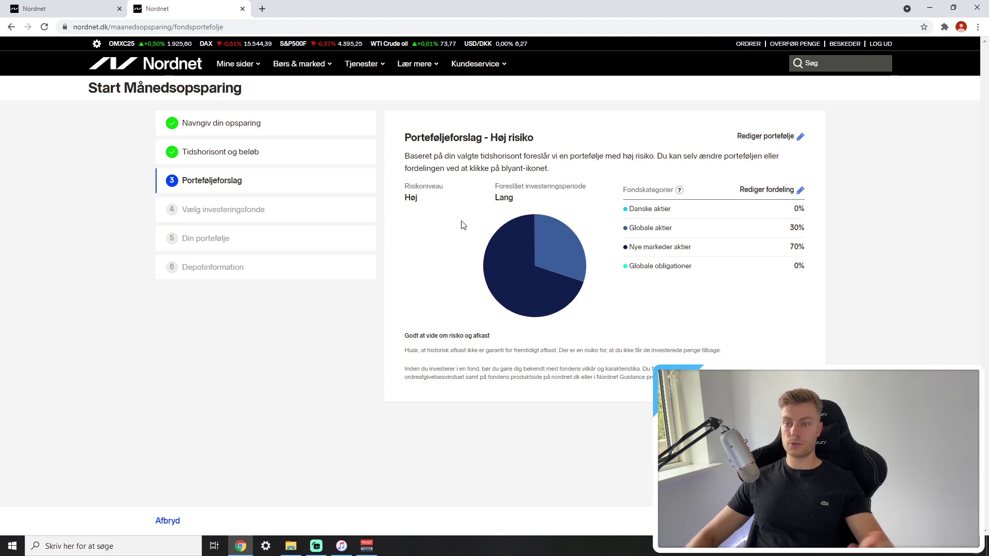
{"action": "mouse_move", "coordinate": [559, 247]}
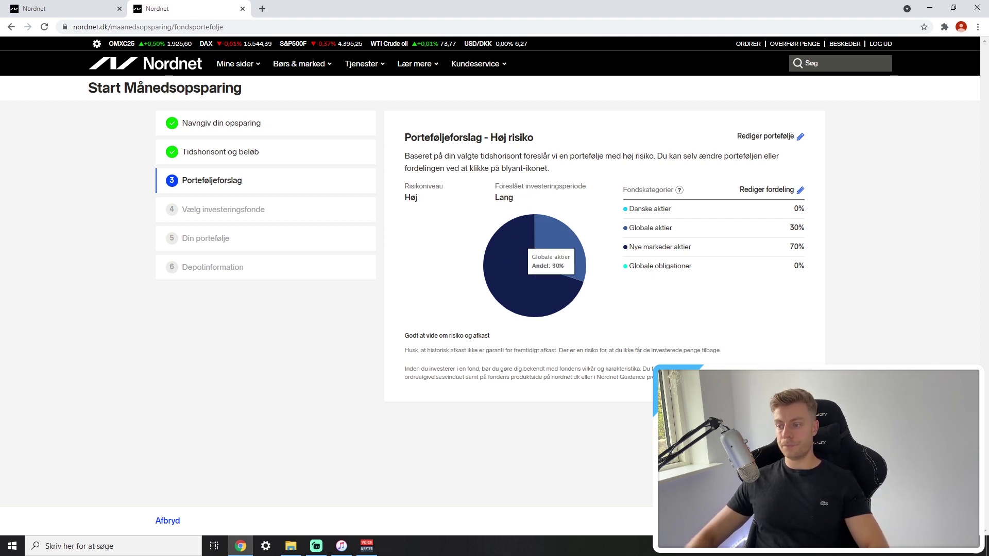
{"action": "left_click", "coordinate": [825, 521]}
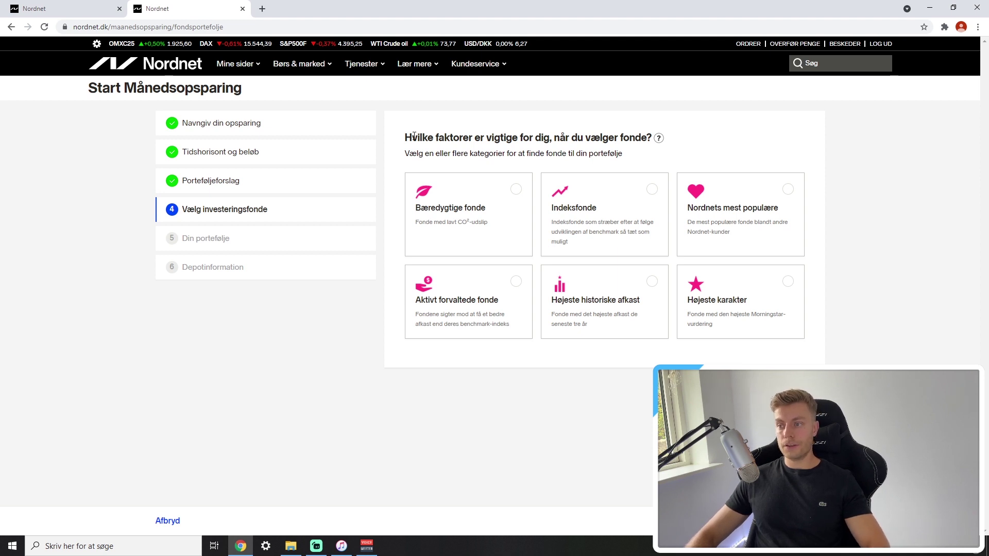
- Select Indeksfonde as the factor for choosing funds and continue to the resulting portfolio
{"action": "left_click", "coordinate": [589, 240]}
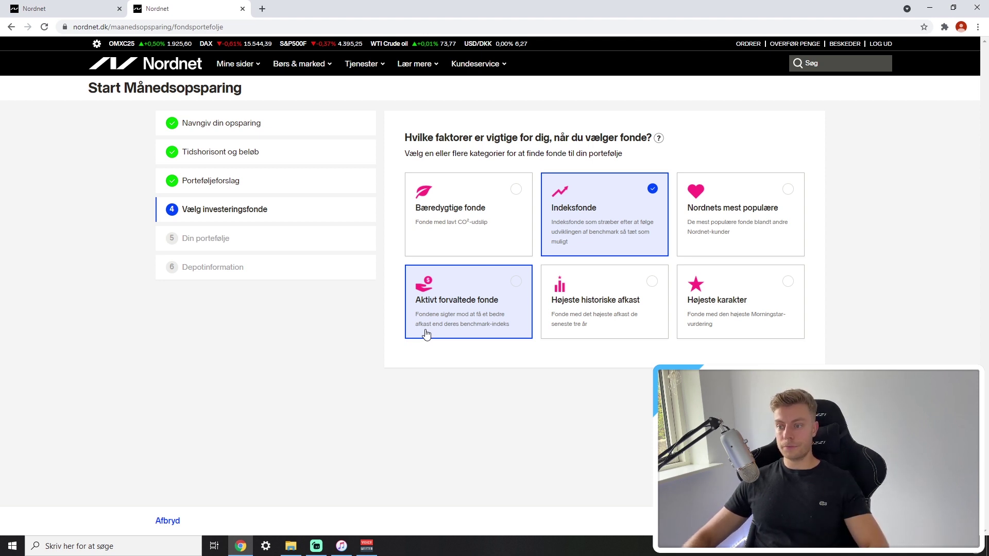
{"action": "left_click", "coordinate": [613, 197]}
{"action": "left_click", "coordinate": [607, 219]}
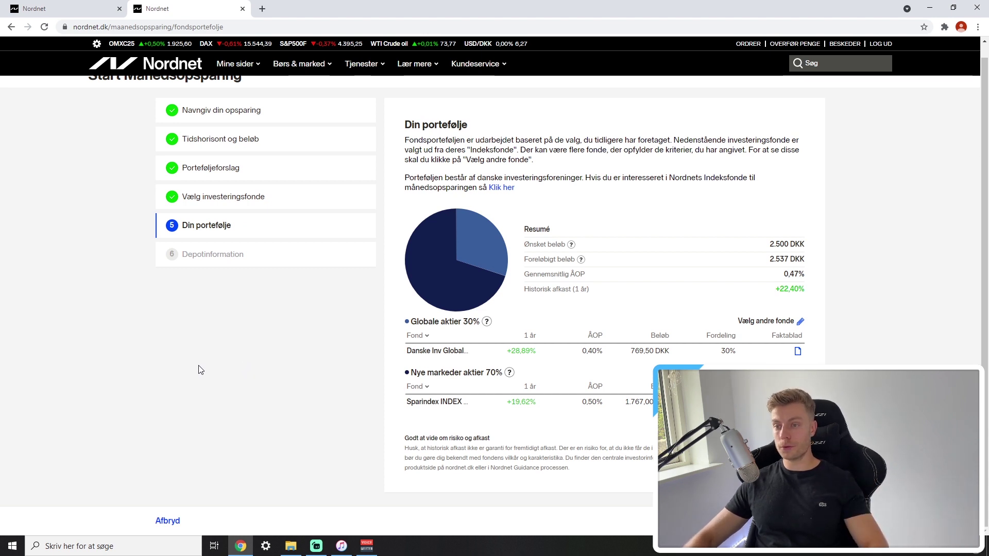
- Review the proposed portfolio and open the fact sheet for the Danske Inv Global fund under Globale aktier
{"action": "scroll", "coordinate": [266, 361], "scroll_direction": "up", "scroll_amount": 1}
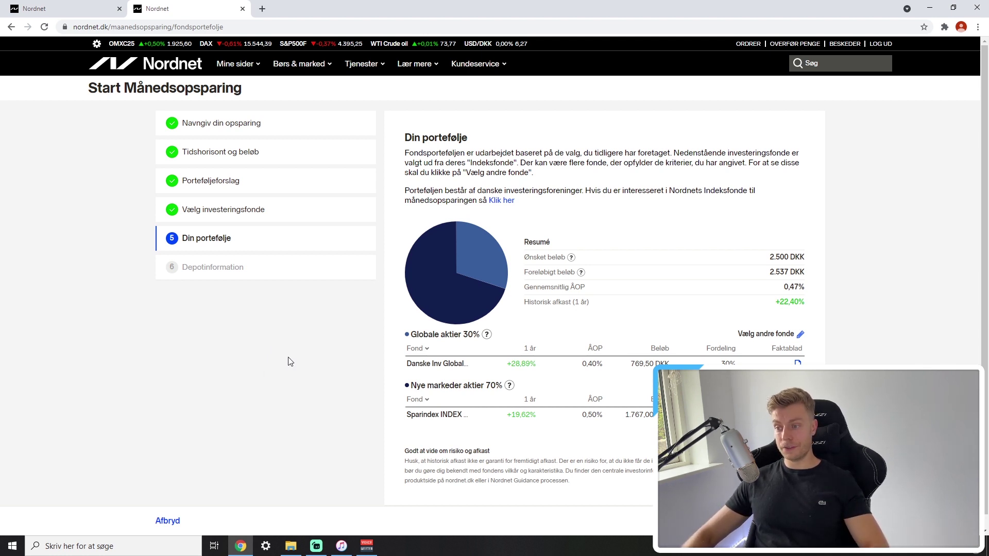
{"action": "scroll", "coordinate": [326, 357], "scroll_direction": "down", "scroll_amount": 1}
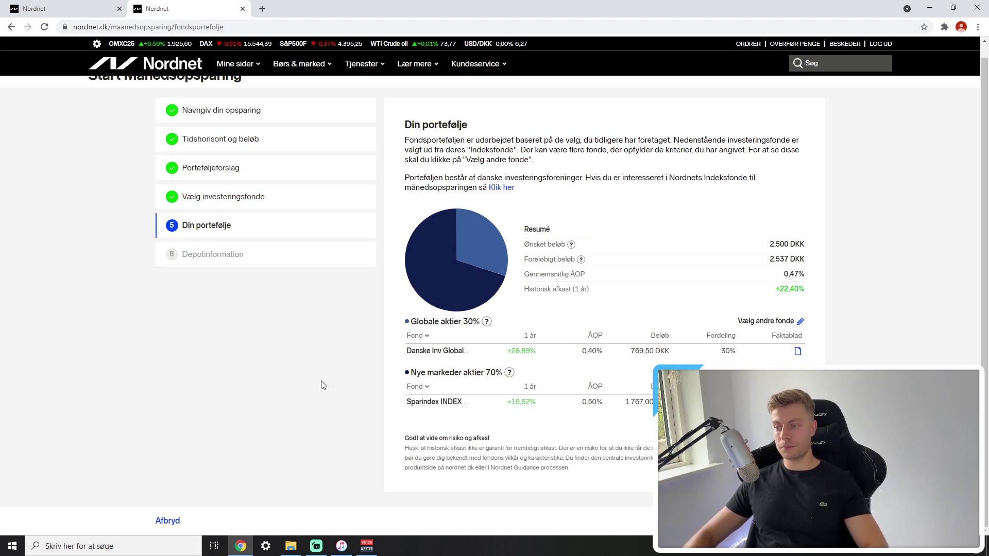
{"action": "scroll", "coordinate": [333, 372], "scroll_direction": "up", "scroll_amount": 1}
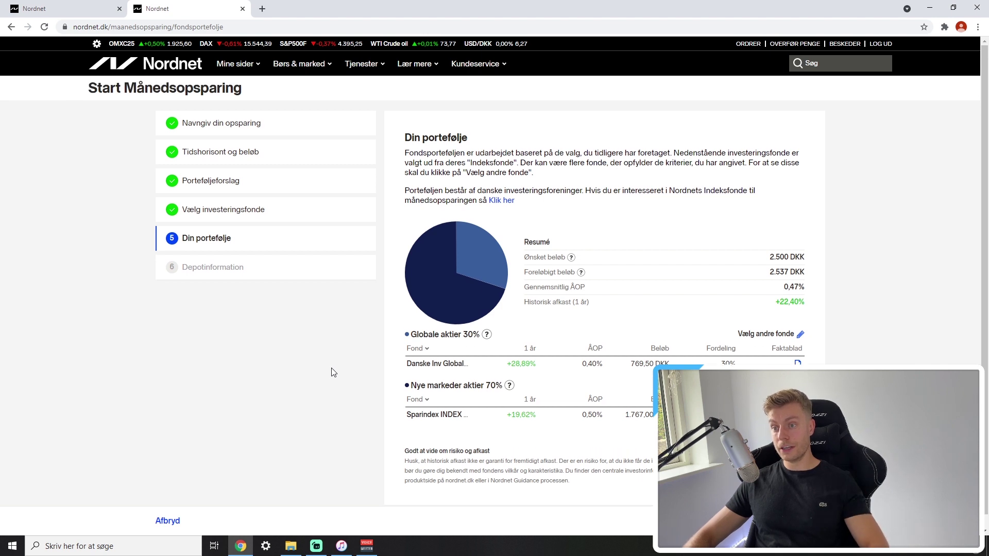
{"action": "scroll", "coordinate": [334, 372], "scroll_direction": "down", "scroll_amount": 1}
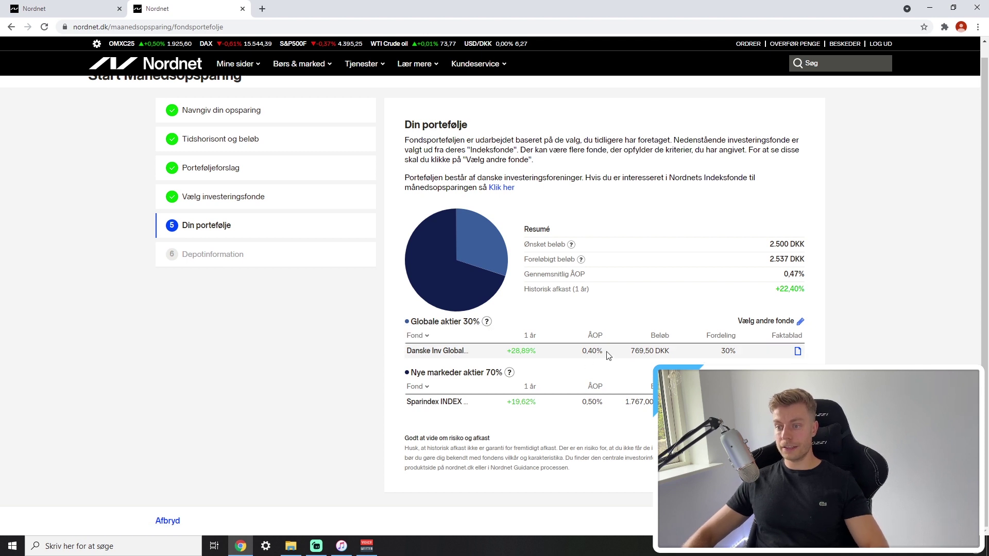
{"action": "left_click", "coordinate": [797, 352]}
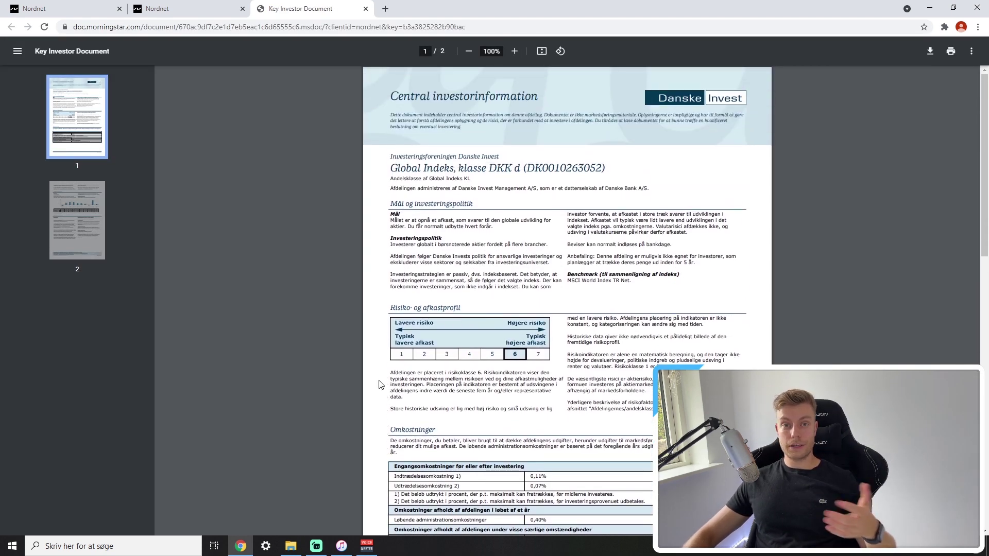
- Read through the fund's key investor document, examining its risk profile, costs, past results and practical information
{"action": "scroll", "coordinate": [369, 379], "scroll_direction": "down", "scroll_amount": 4}
{"action": "scroll", "coordinate": [360, 378], "scroll_direction": "down", "scroll_amount": 4}
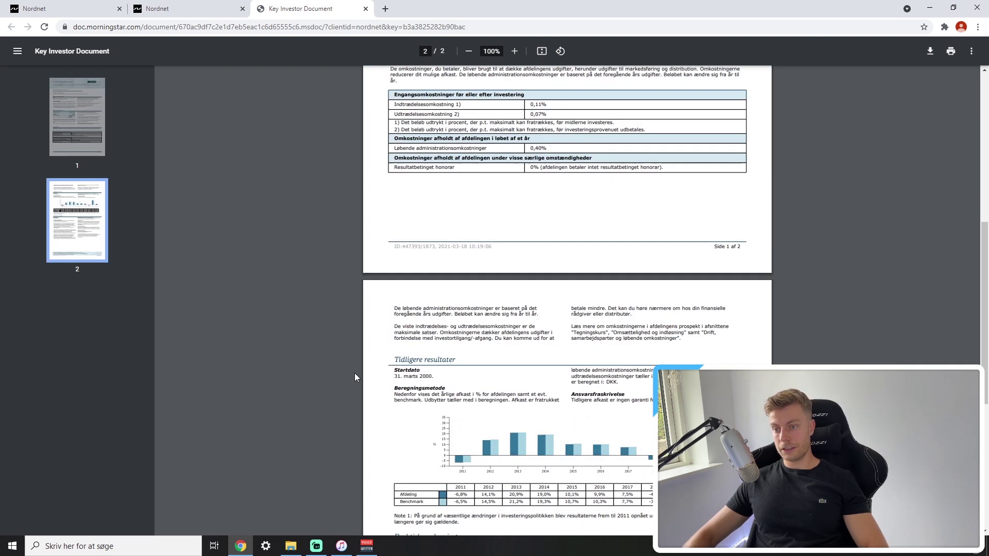
{"action": "scroll", "coordinate": [363, 377], "scroll_direction": "down", "scroll_amount": 1}
{"action": "scroll", "coordinate": [371, 350], "scroll_direction": "up", "scroll_amount": 6}
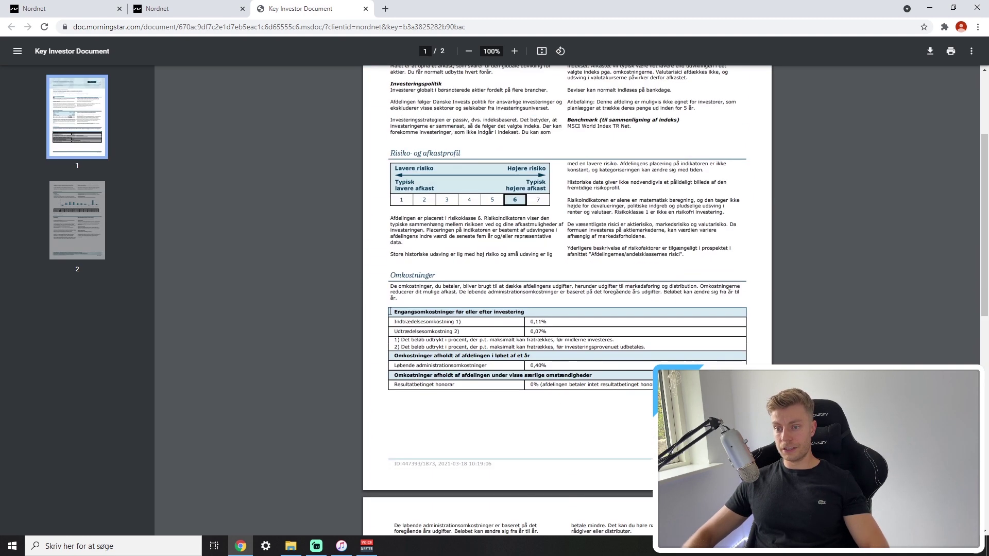
{"action": "scroll", "coordinate": [389, 319], "scroll_direction": "down", "scroll_amount": 2}
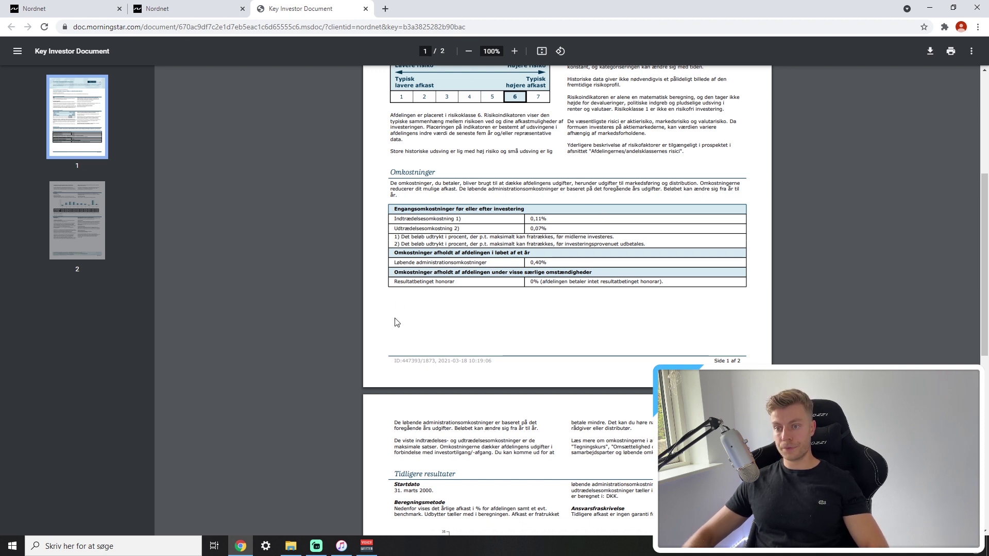
{"action": "scroll", "coordinate": [396, 322], "scroll_direction": "down", "scroll_amount": 4}
{"action": "scroll", "coordinate": [397, 322], "scroll_direction": "up", "scroll_amount": 4}
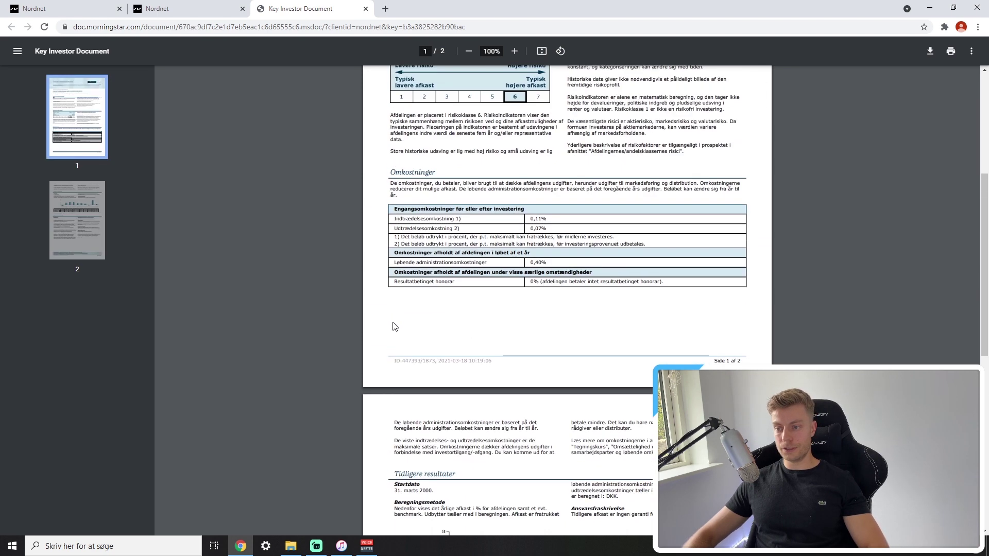
{"action": "scroll", "coordinate": [397, 322], "scroll_direction": "down", "scroll_amount": 5}
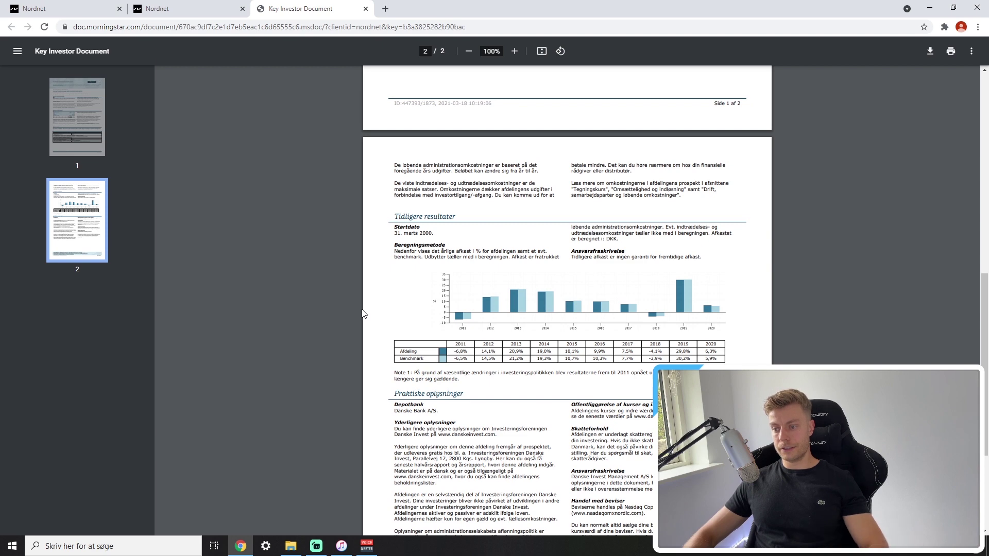
{"action": "scroll", "coordinate": [364, 313], "scroll_direction": "down", "scroll_amount": 2}
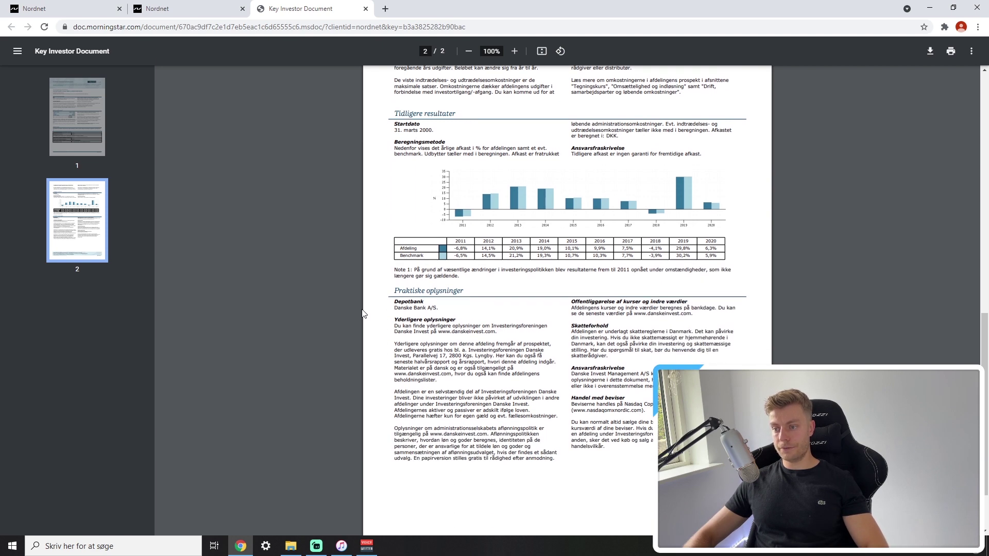
{"action": "scroll", "coordinate": [364, 314], "scroll_direction": "up", "scroll_amount": 1}
{"action": "scroll", "coordinate": [381, 288], "scroll_direction": "up", "scroll_amount": 20}
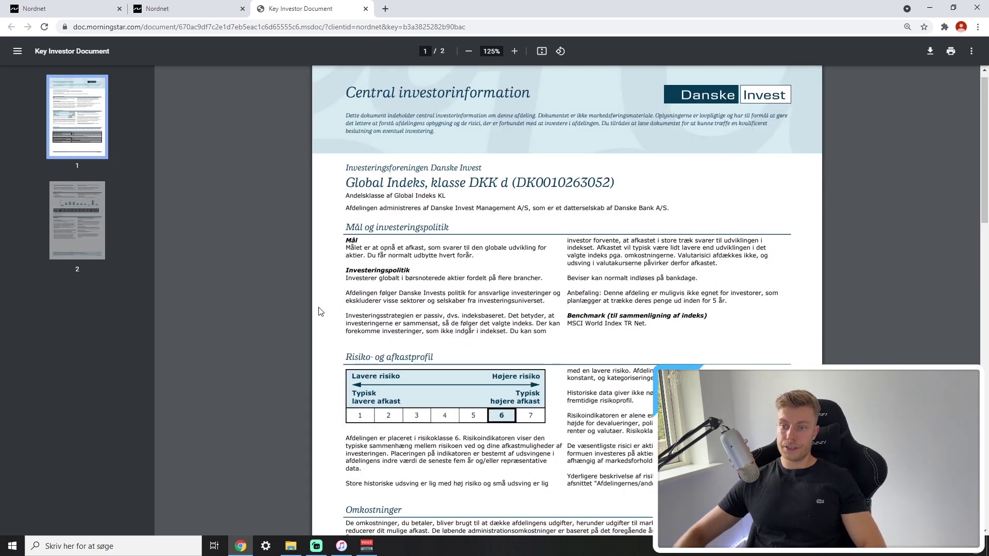